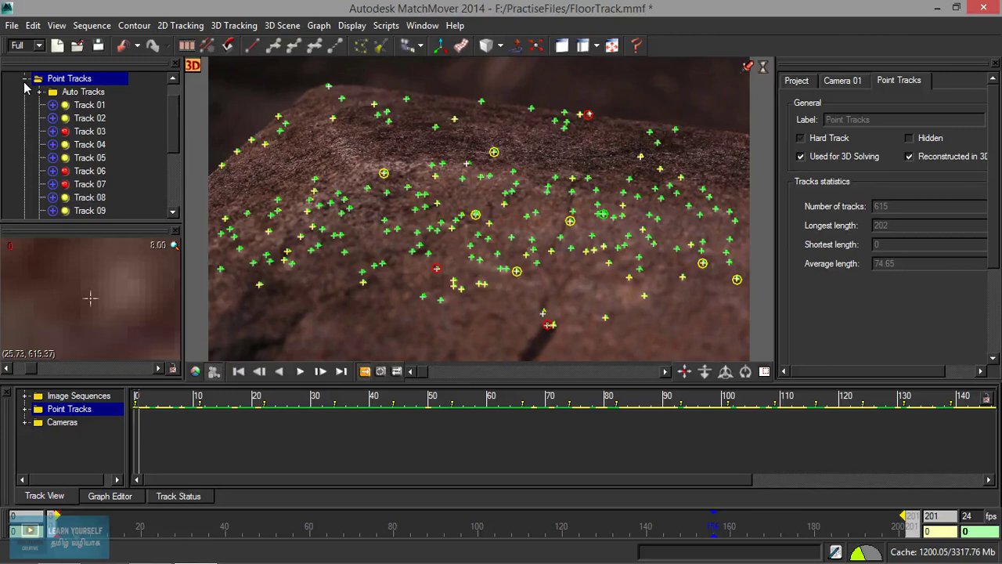
Delete the Auto Tracks group under Point Tracks and review the remaining Track 01–Track 15.
{"action": "left_click", "coordinate": [40, 92]}
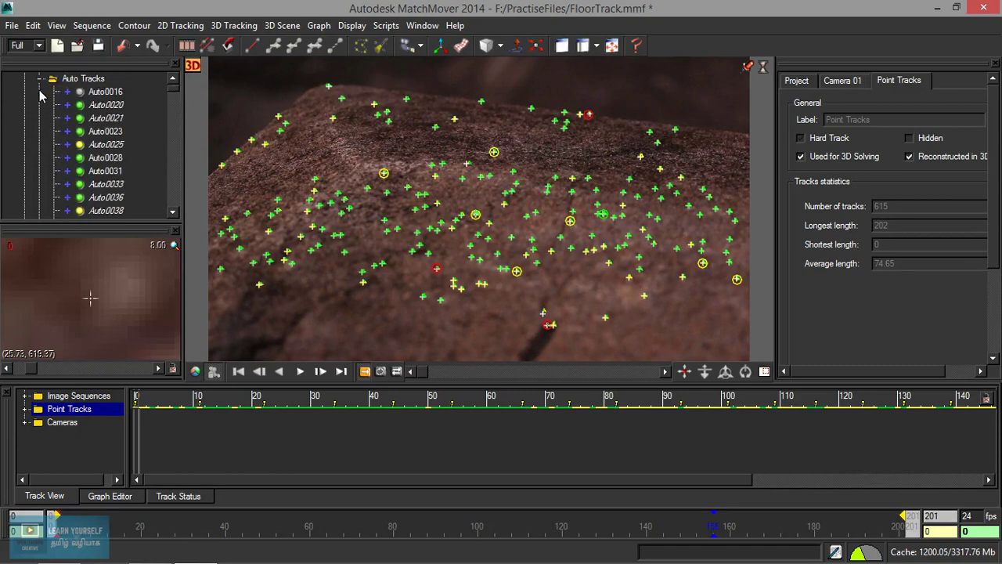
{"action": "left_click", "coordinate": [83, 79]}
{"action": "right_click", "coordinate": [95, 82]}
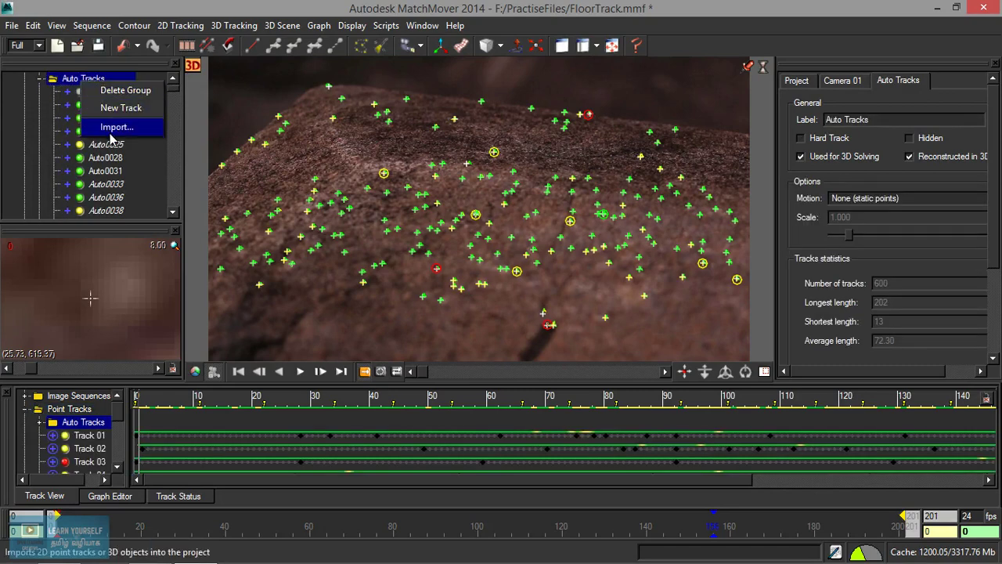
{"action": "left_click", "coordinate": [121, 91]}
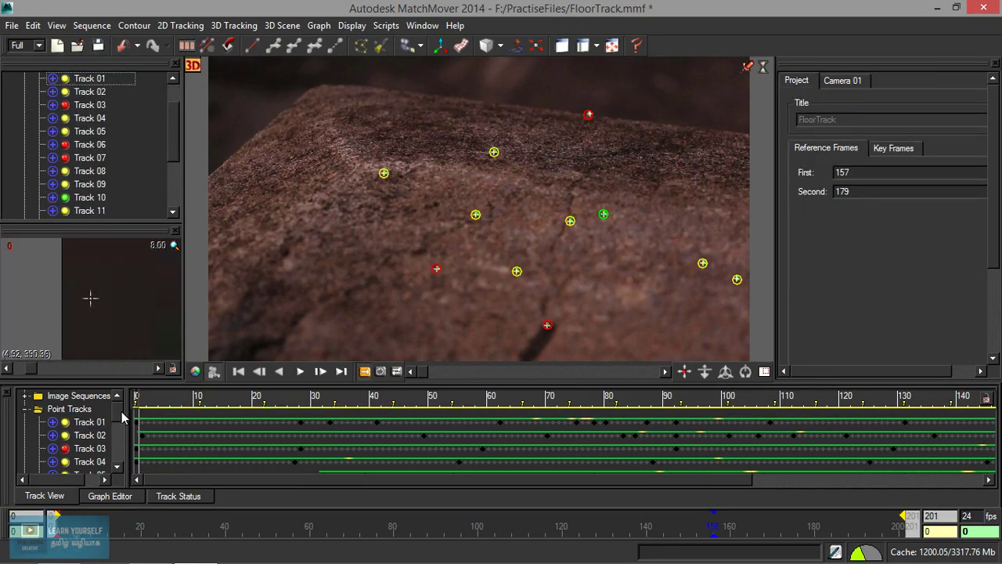
{"action": "left_click_drag", "start_coordinate": [121, 418], "coordinate": [127, 466]}
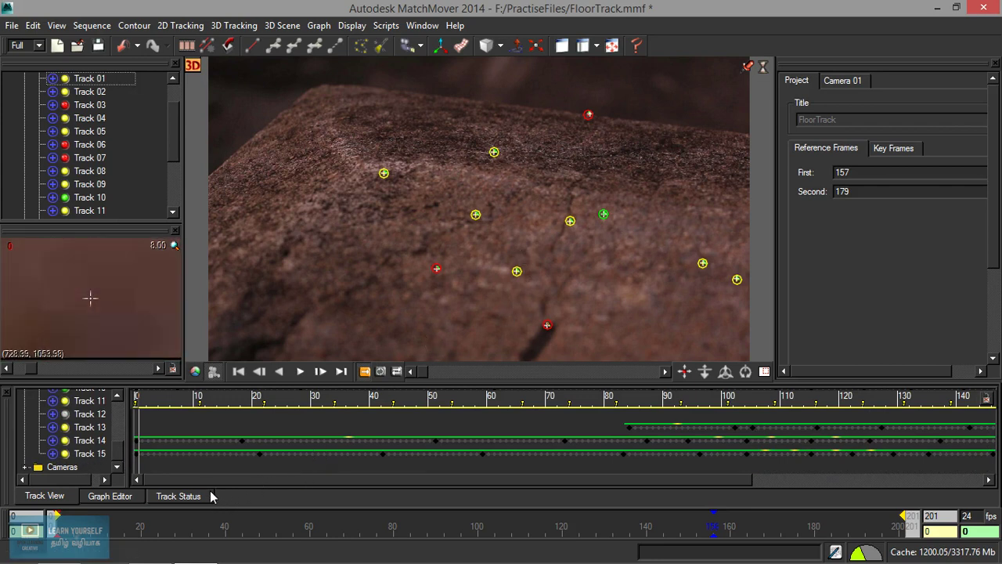
{"action": "mouse_move", "coordinate": [213, 479]}
{"action": "left_mouse_down"}
{"action": "mouse_move", "coordinate": [441, 478]}
{"action": "mouse_move", "coordinate": [206, 475]}
{"action": "left_mouse_up"}
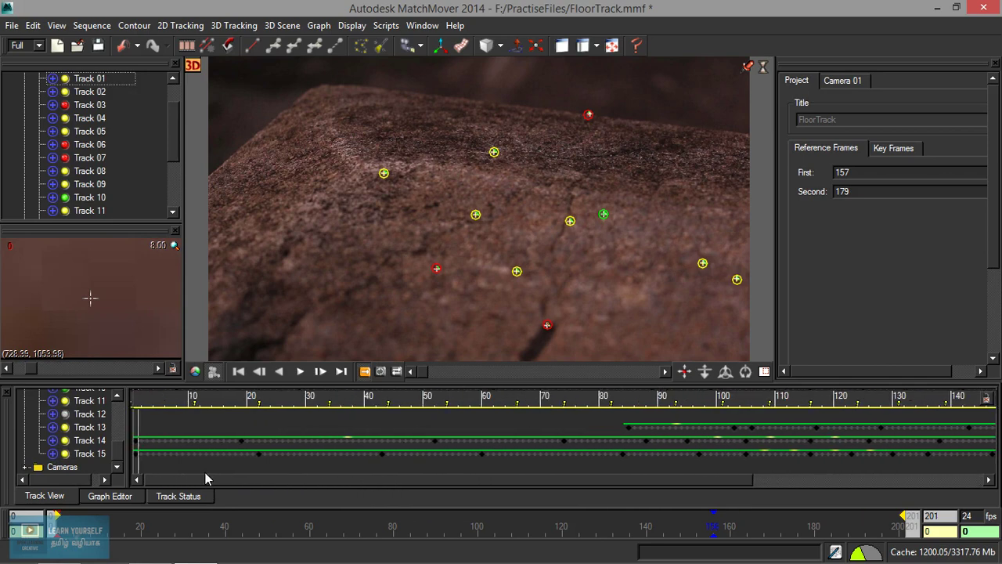
Run 3D Tracking > Solve For Camera on the 15 manual tracks and scrub to check the solve.
{"action": "left_click", "coordinate": [222, 26]}
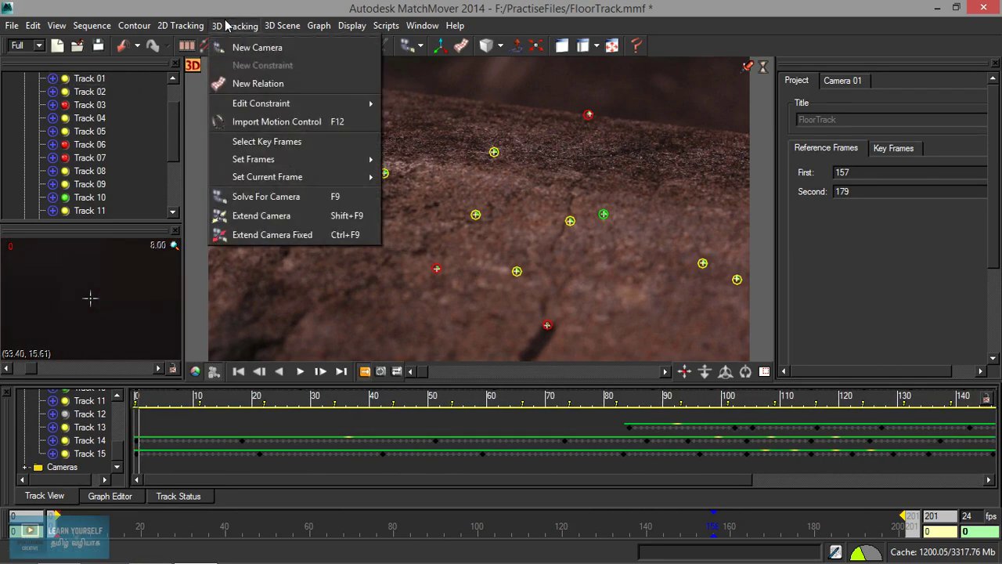
{"action": "left_click", "coordinate": [275, 197]}
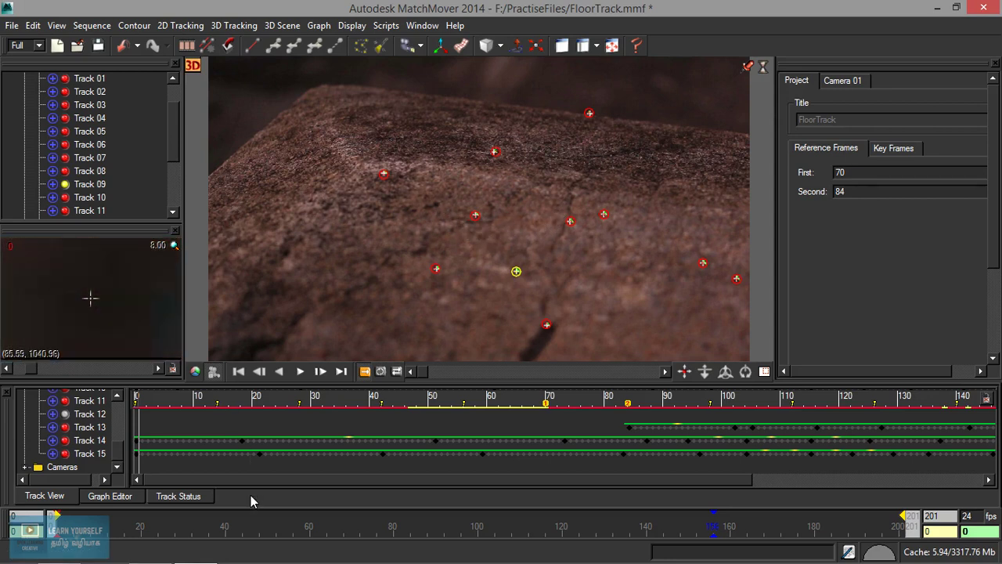
{"action": "mouse_move", "coordinate": [394, 454]}
{"action": "left_mouse_down"}
{"action": "mouse_move", "coordinate": [275, 454]}
{"action": "mouse_move", "coordinate": [900, 455]}
{"action": "mouse_move", "coordinate": [212, 454]}
{"action": "mouse_move", "coordinate": [940, 454]}
{"action": "mouse_move", "coordinate": [189, 454]}
{"action": "left_mouse_up"}
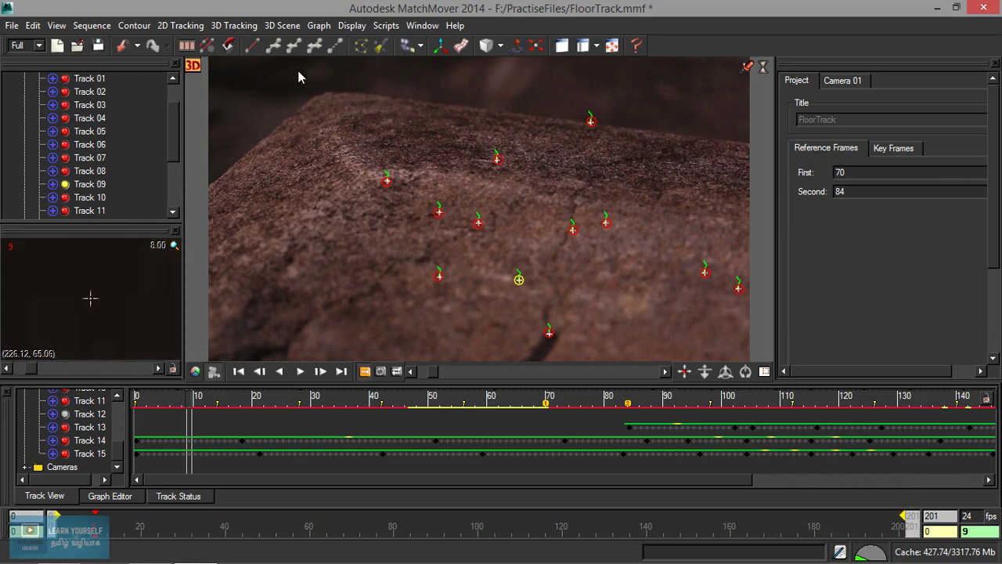
Run Automatic Tracking after reviewing its settings, filling the rock floor with hundreds of tracks.
{"action": "left_click", "coordinate": [182, 25]}
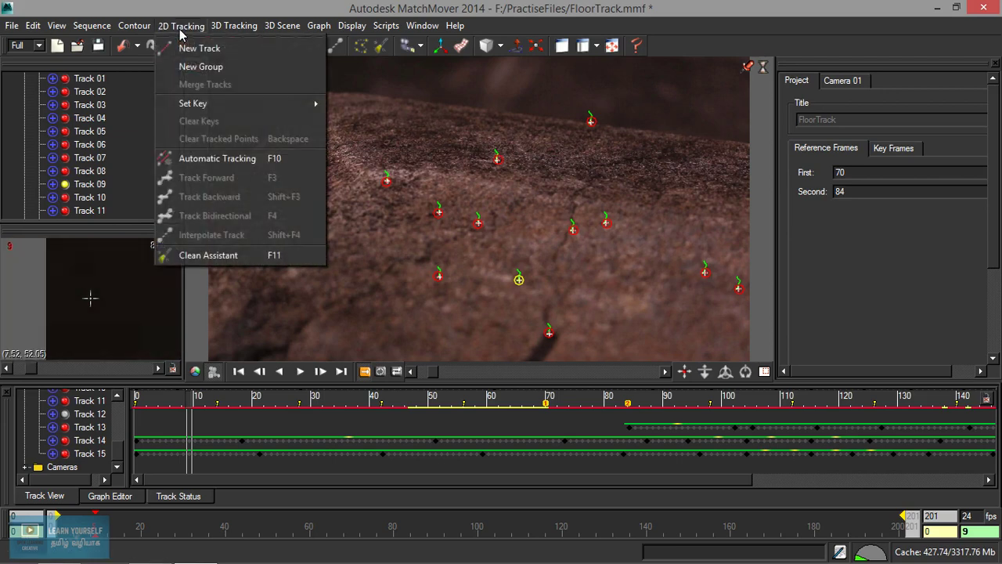
{"action": "left_click", "coordinate": [228, 166]}
{"action": "left_click", "coordinate": [549, 234]}
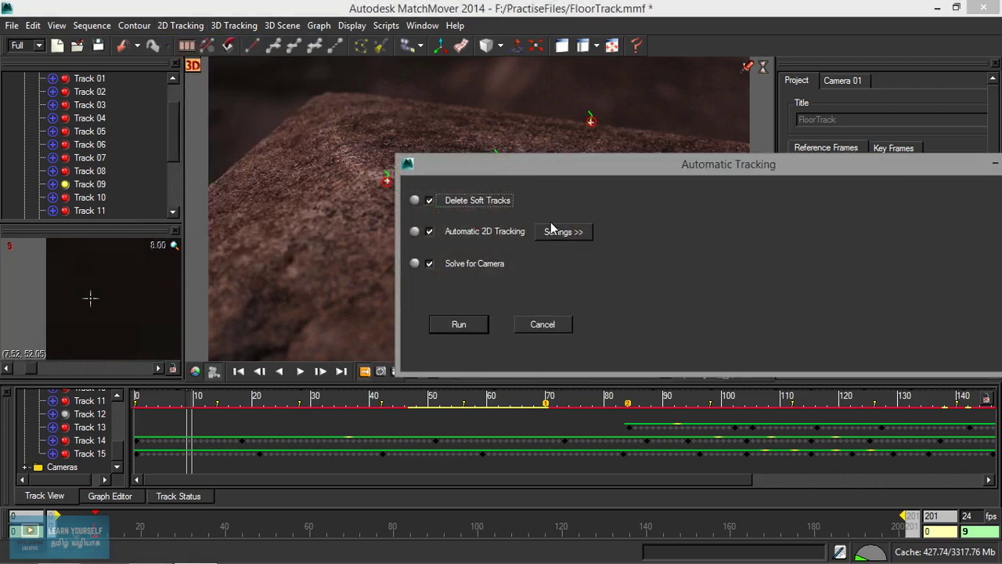
{"action": "left_click_drag", "start_coordinate": [552, 168], "coordinate": [240, 117]}
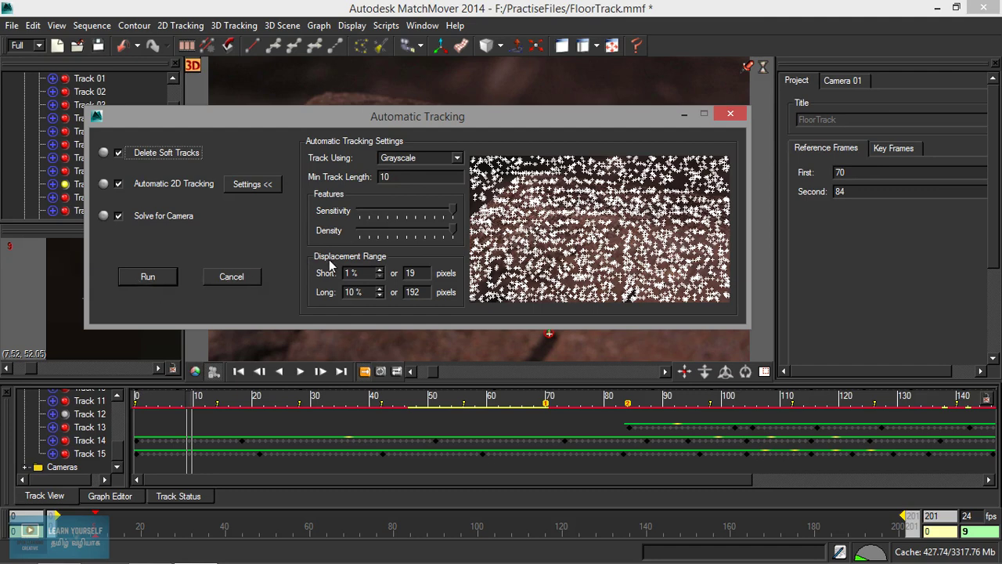
{"action": "left_click", "coordinate": [166, 277]}
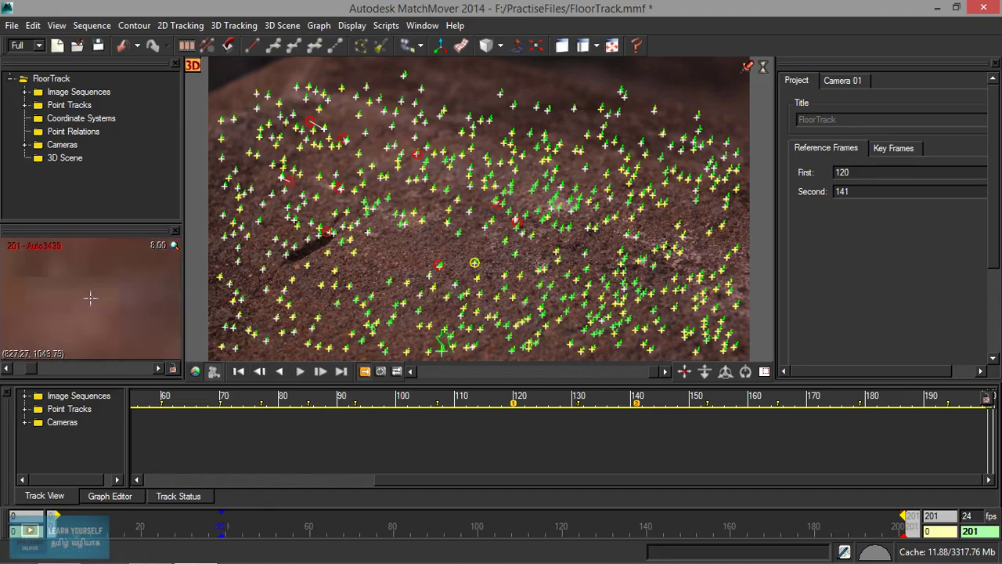
Clean the auto tracks with Clean Assistant: 30 tracks per frame, minimum 40-frame length, then review.
{"action": "mouse_move", "coordinate": [226, 527]}
{"action": "left_mouse_down"}
{"action": "mouse_move", "coordinate": [495, 526]}
{"action": "mouse_move", "coordinate": [54, 526]}
{"action": "mouse_move", "coordinate": [195, 526]}
{"action": "left_mouse_up"}
{"action": "left_click", "coordinate": [181, 25]}
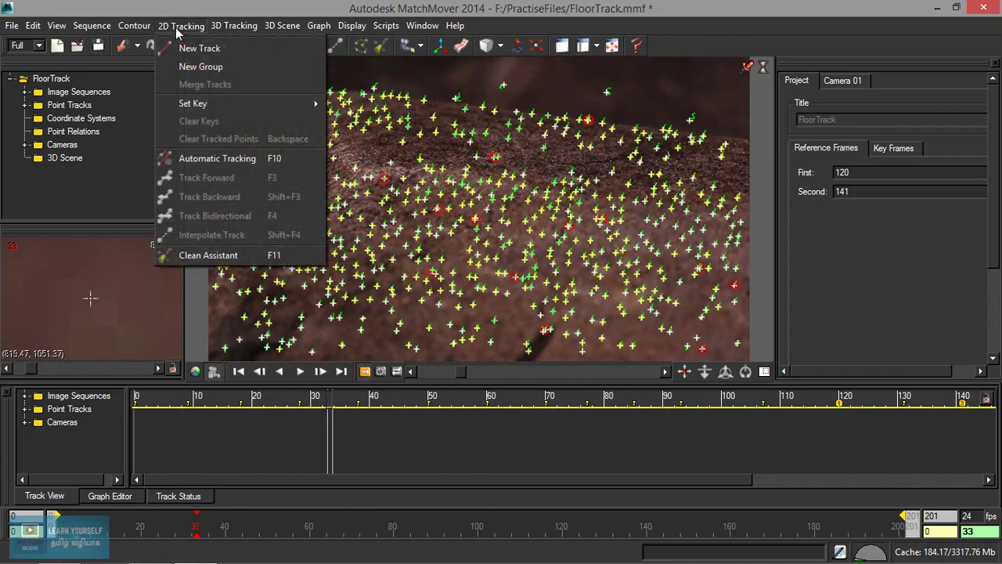
{"action": "left_click", "coordinate": [246, 259]}
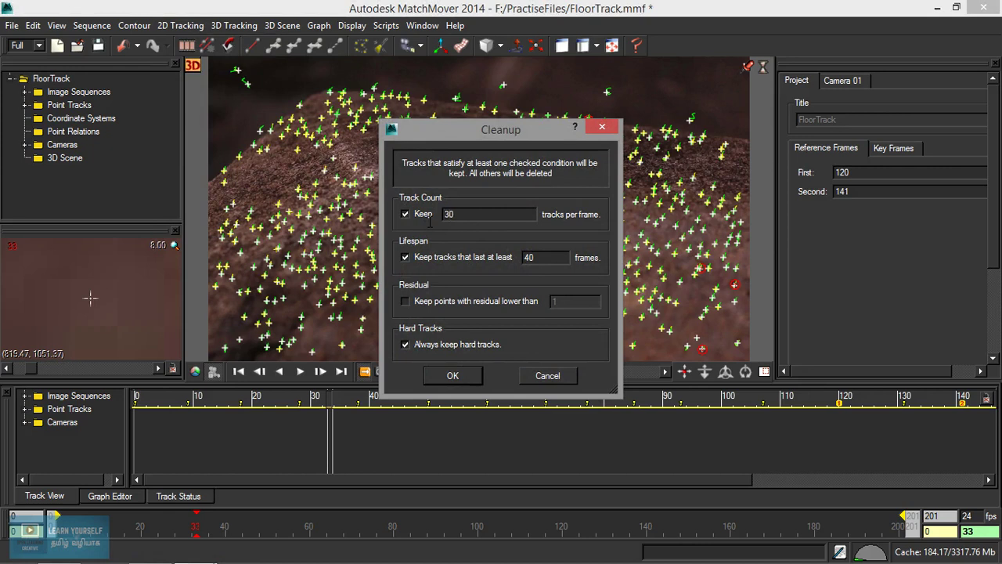
{"action": "left_click", "coordinate": [453, 376]}
{"action": "left_click", "coordinate": [233, 237]}
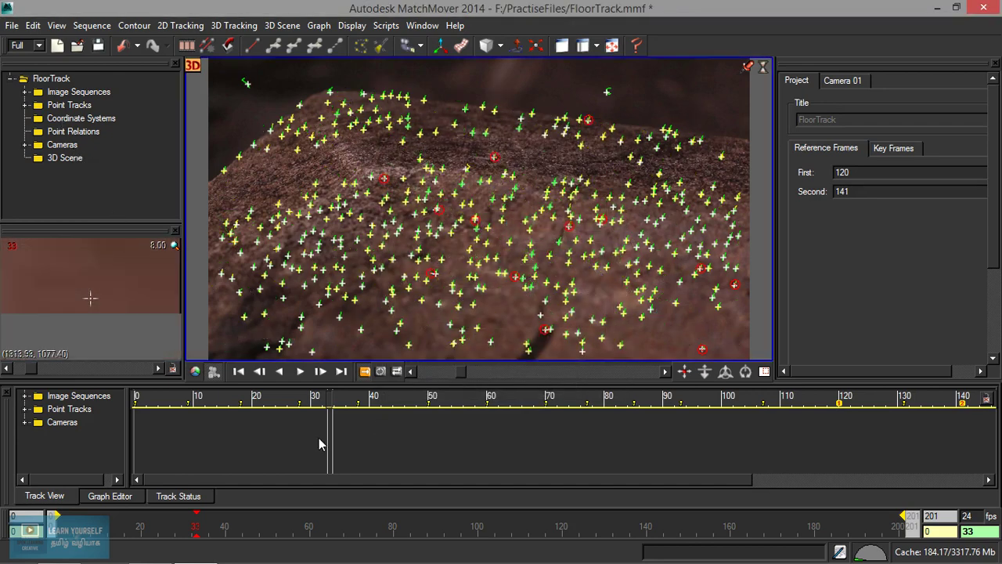
{"action": "left_click_drag", "start_coordinate": [329, 439], "coordinate": [284, 439]}
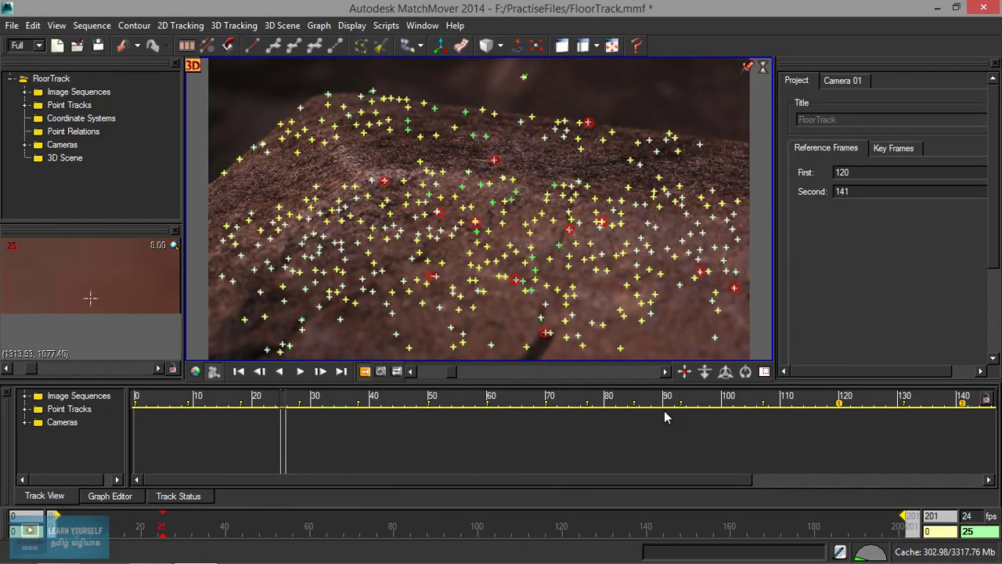
Run Solve For Camera again on the cleaned tracks, solving with reference frames 149 and 172.
{"action": "left_click", "coordinate": [234, 25]}
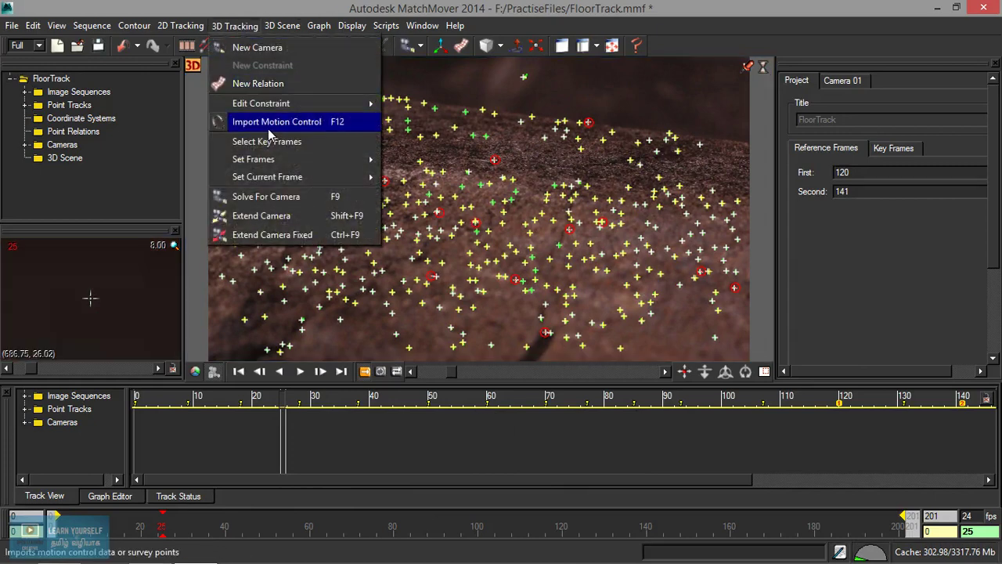
{"action": "left_click", "coordinate": [289, 197]}
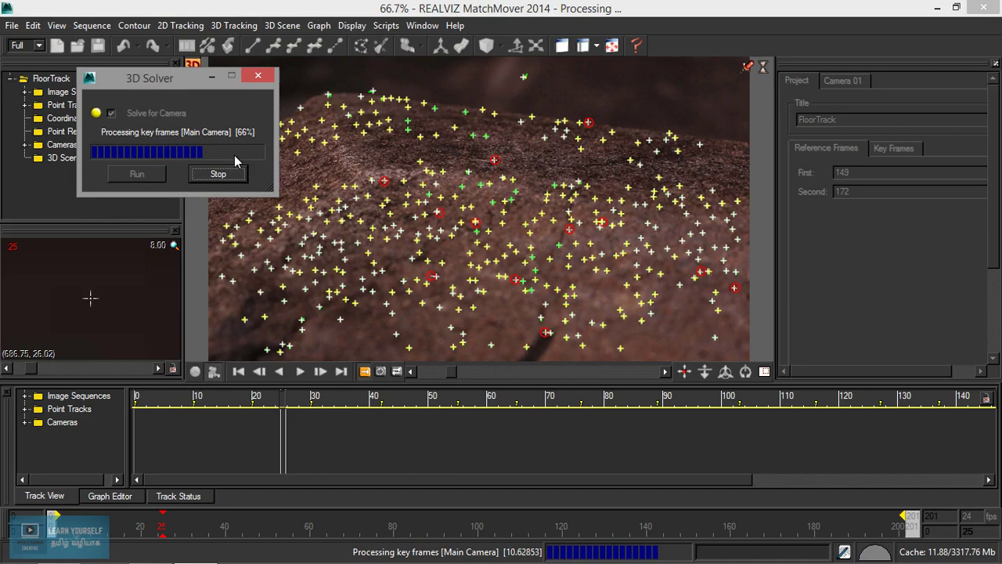
{"action": "left_click_drag", "start_coordinate": [178, 86], "coordinate": [181, 158]}
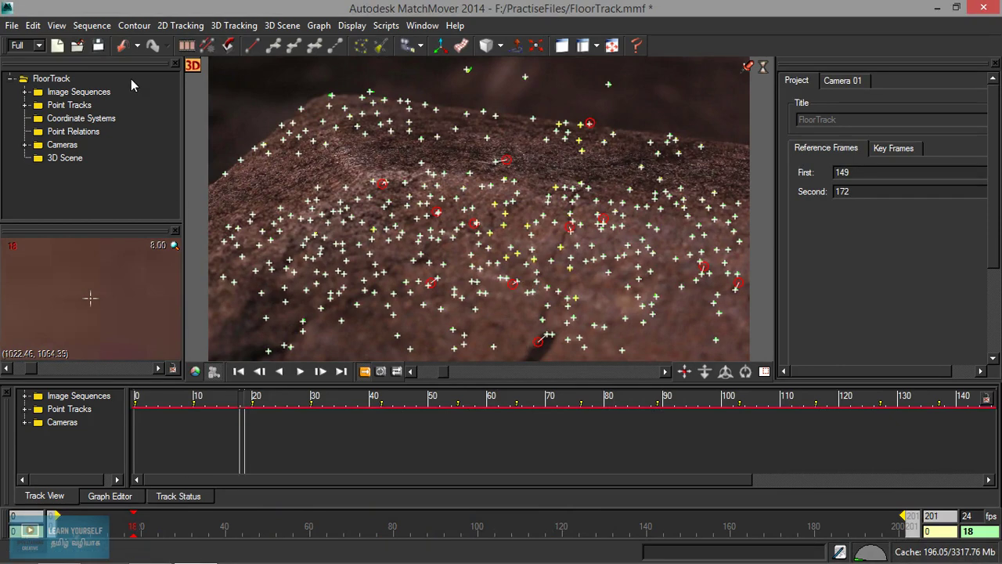
Delete the Auto Tracks group from Point Tracks, keeping only Track 01 onward.
{"action": "left_click", "coordinate": [28, 105]}
{"action": "left_click", "coordinate": [85, 94]}
{"action": "right_click", "coordinate": [86, 94]}
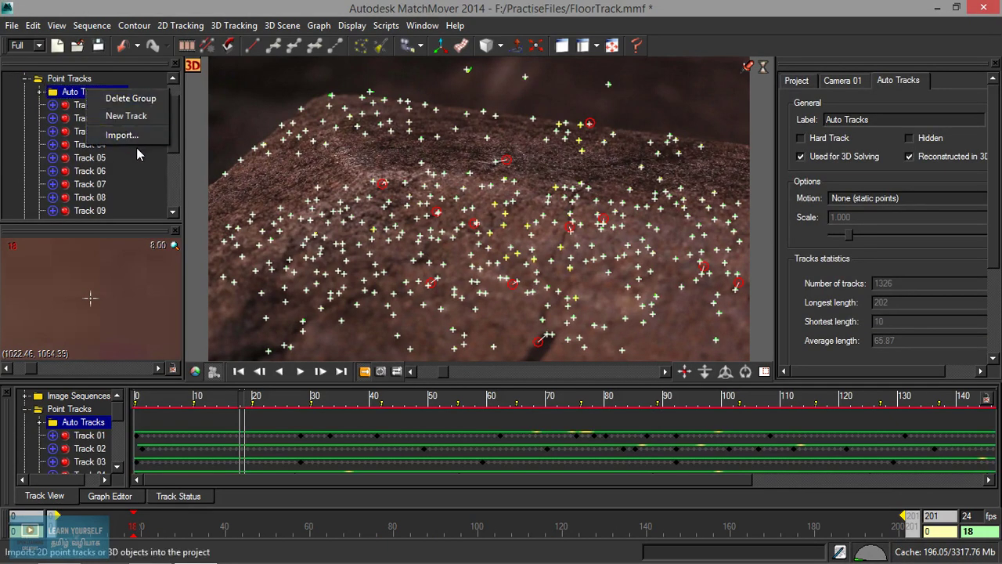
{"action": "left_click", "coordinate": [133, 97]}
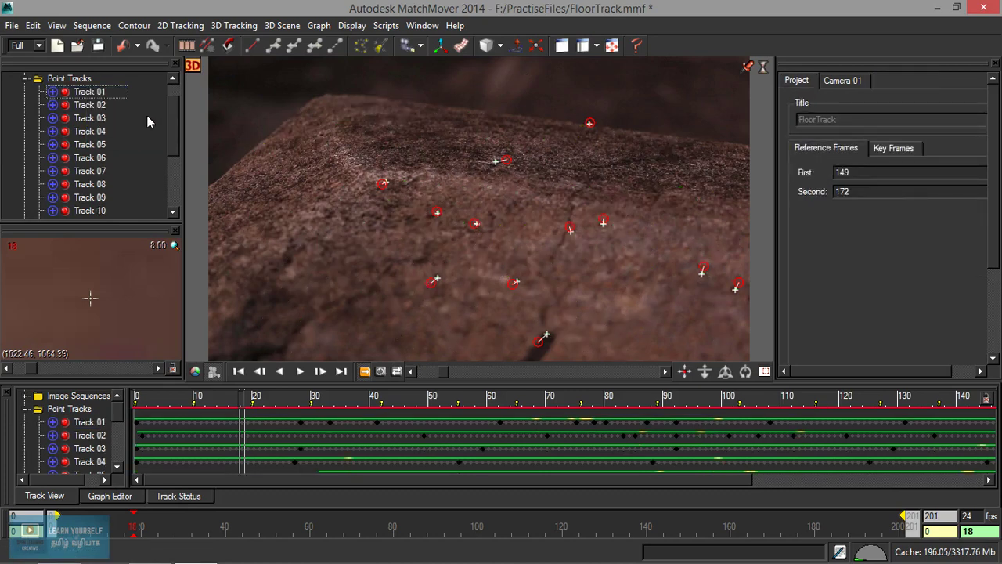
Play the sequence to review the solved red manual tracks on the footage.
{"action": "key", "text": "space"}
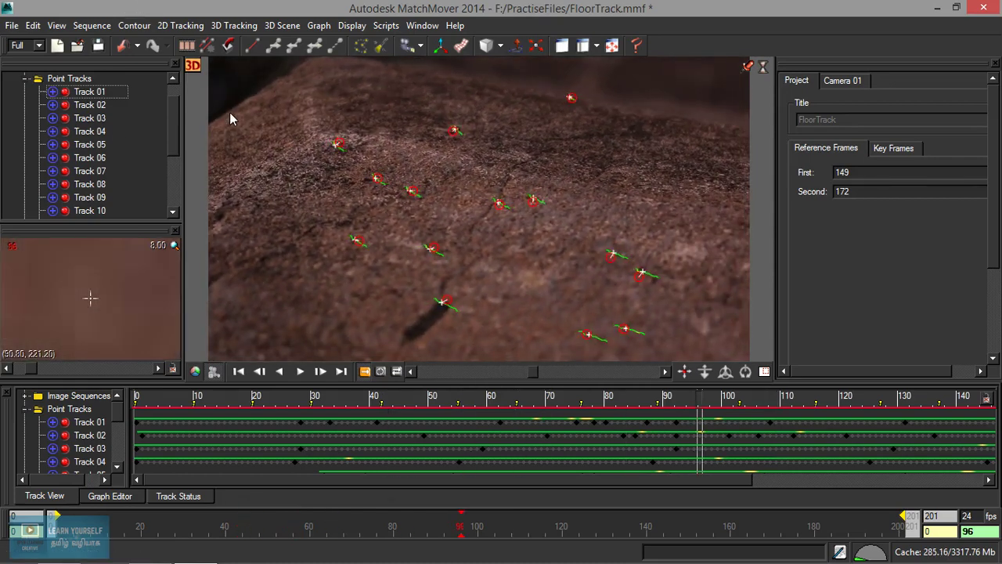
{"action": "left_click_drag", "start_coordinate": [175, 122], "coordinate": [167, 181]}
{"action": "scroll", "coordinate": [165, 179], "scroll_direction": "up", "scroll_amount": 5}
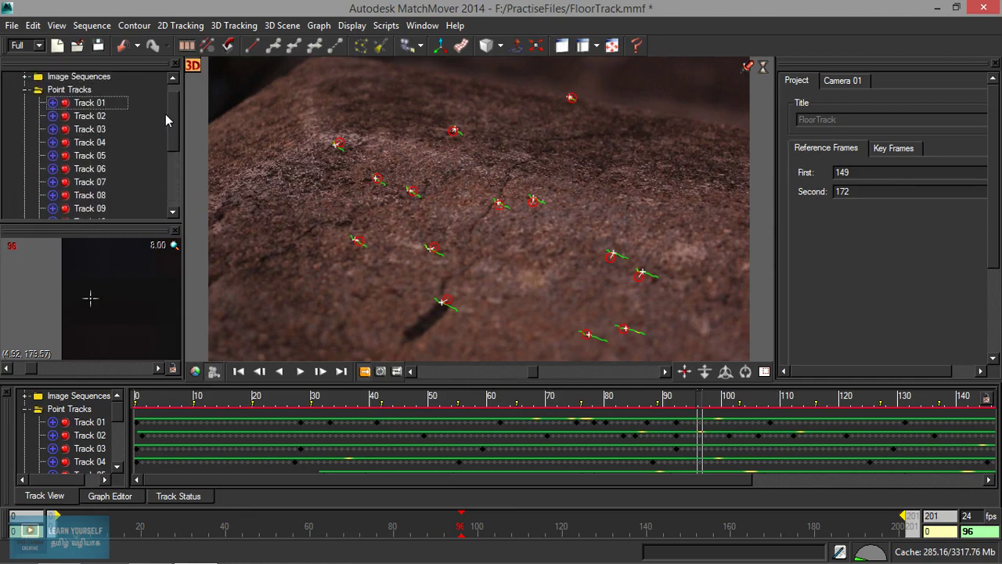